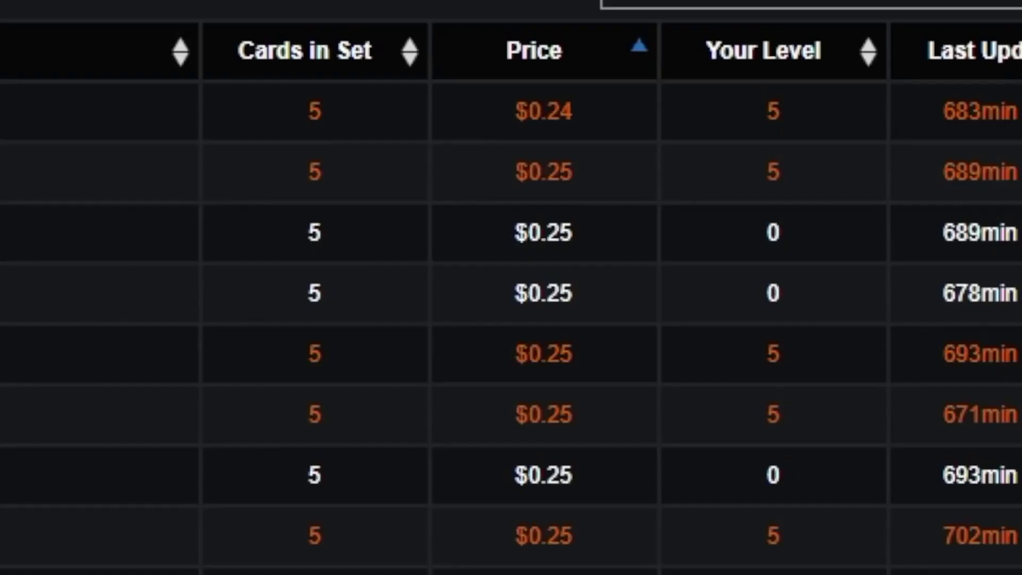
Page through the Badge Pricelist sorted from the cheapest badge to compare set prices and own badge levels
left_click(648, 361)
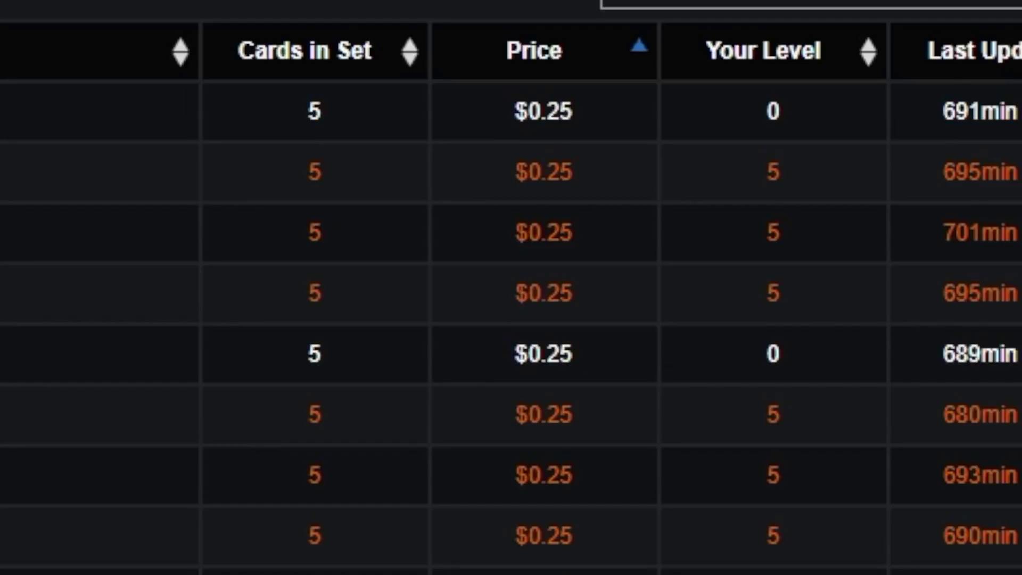
left_click(686, 362)
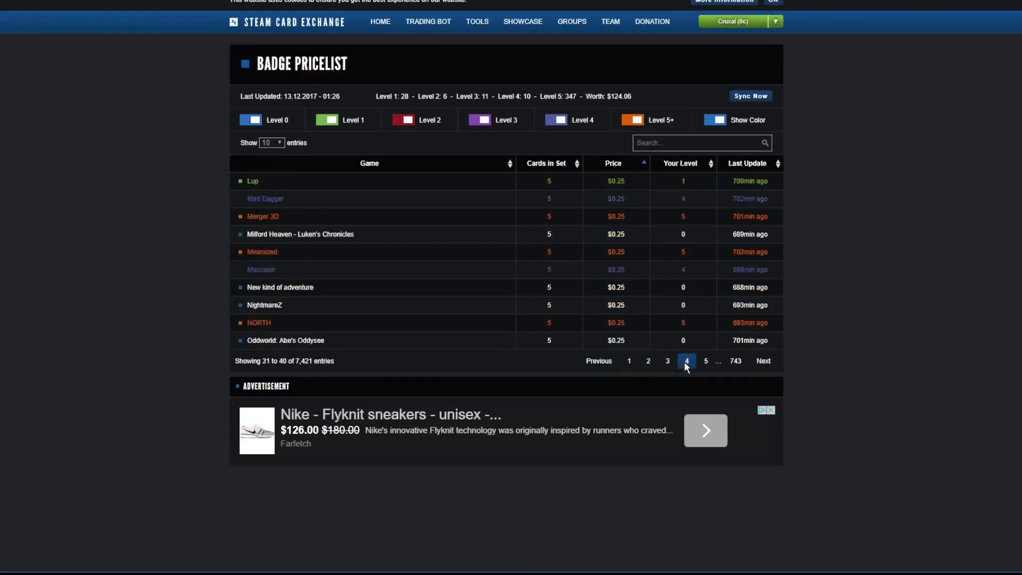
left_click(706, 364)
left_click(706, 364)
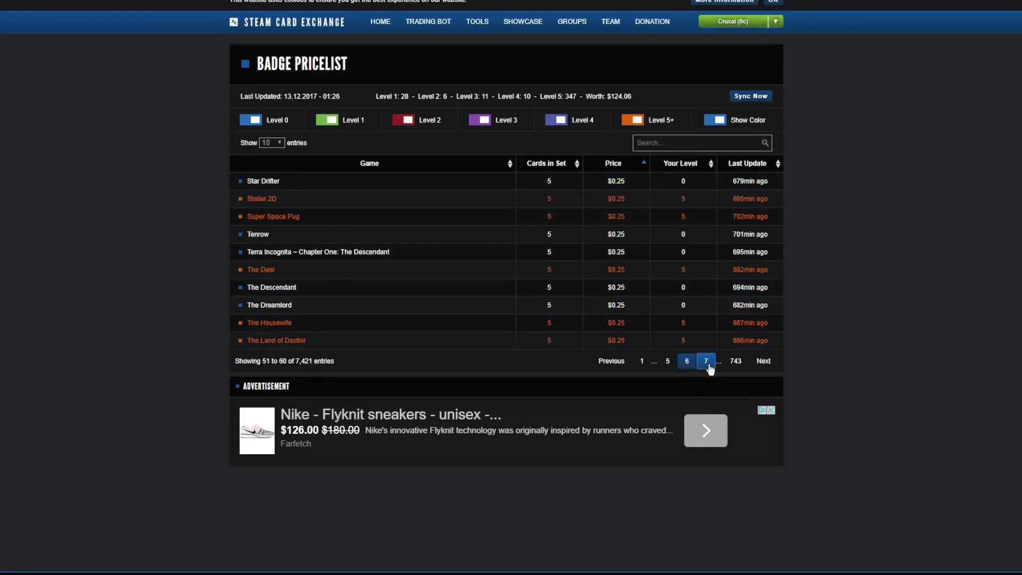
left_click(707, 364)
left_click(708, 365)
left_click(707, 362)
left_click(641, 361)
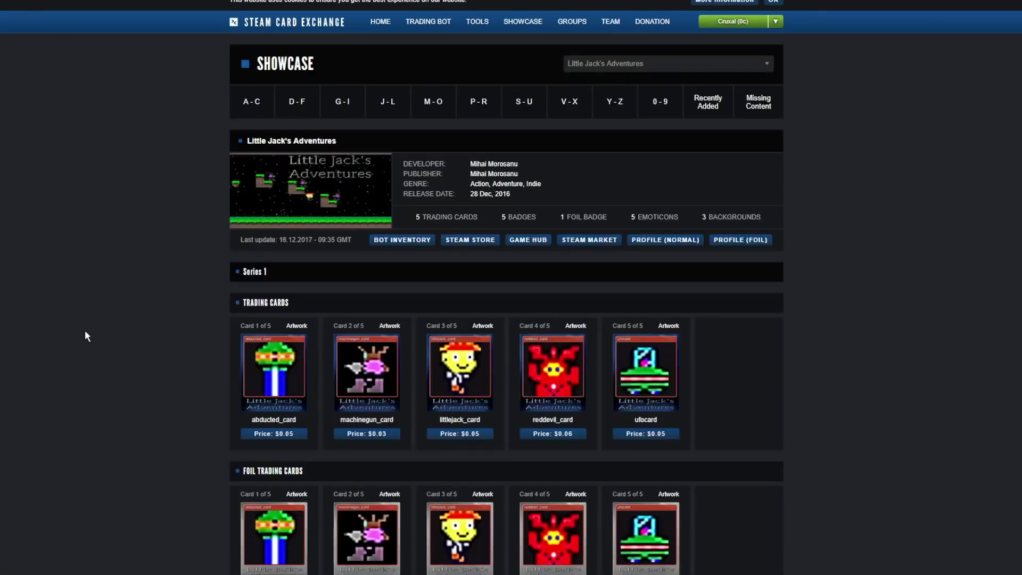
Review the trading card and foil card prices on the Little Jack's Adventures showcase page
scroll(85, 330, "down", 3)
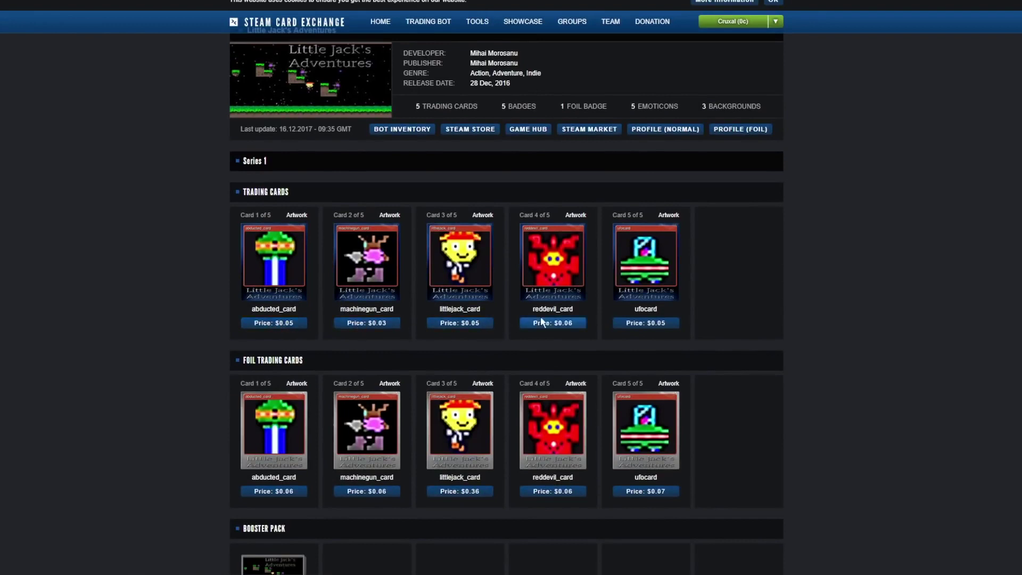
scroll(788, 333, "down", 10)
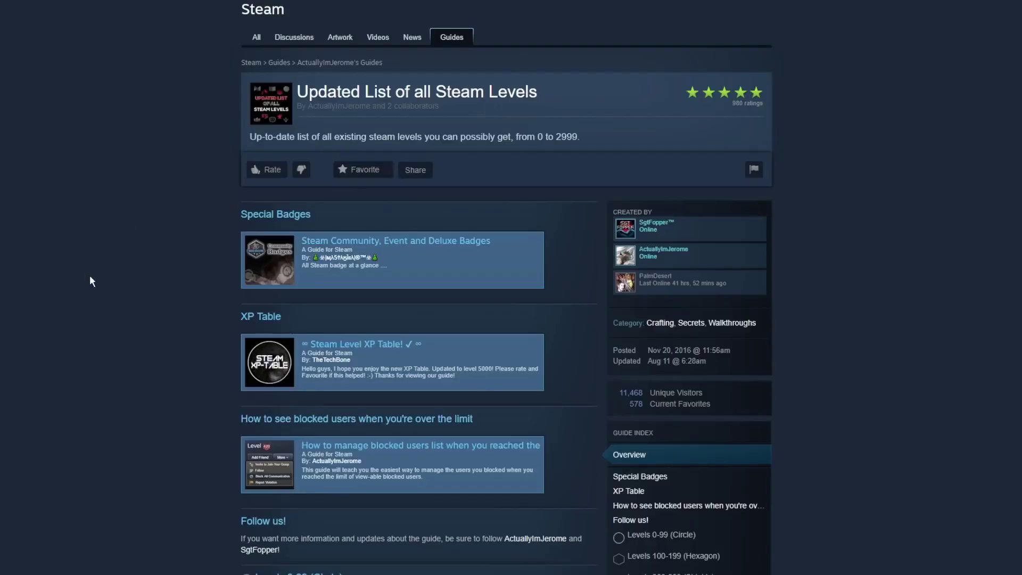
Look through the Steam levels guide to the level icon charts for levels 0-99 and 100-199
scroll(89, 276, "down", 10)
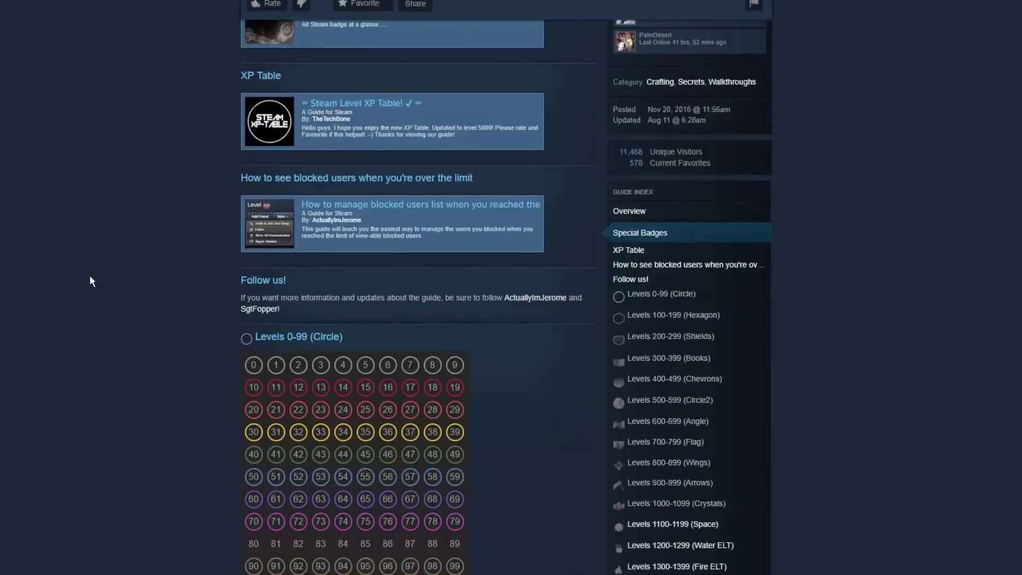
scroll(97, 277, "down", 3)
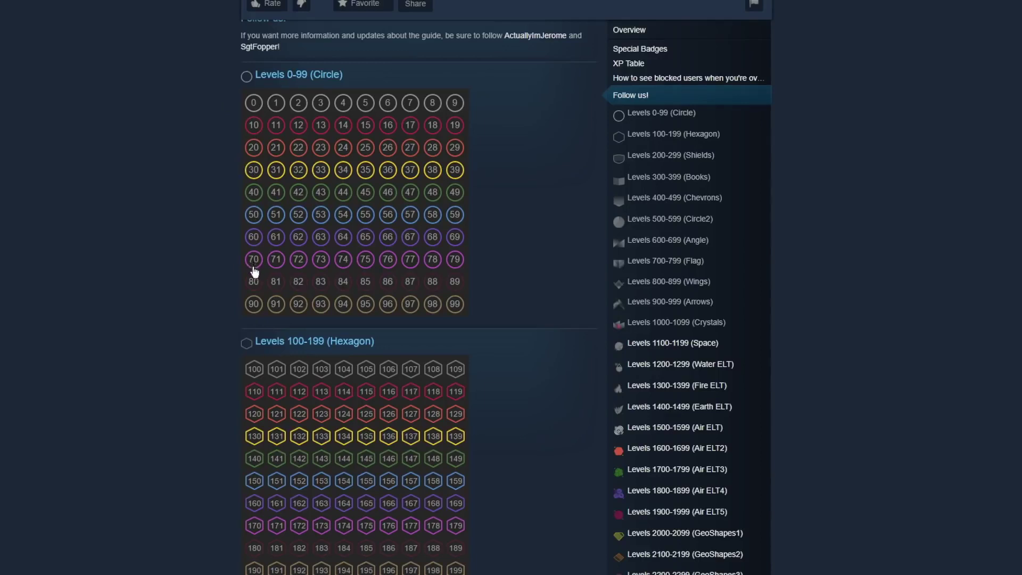
scroll(187, 248, "down", 1)
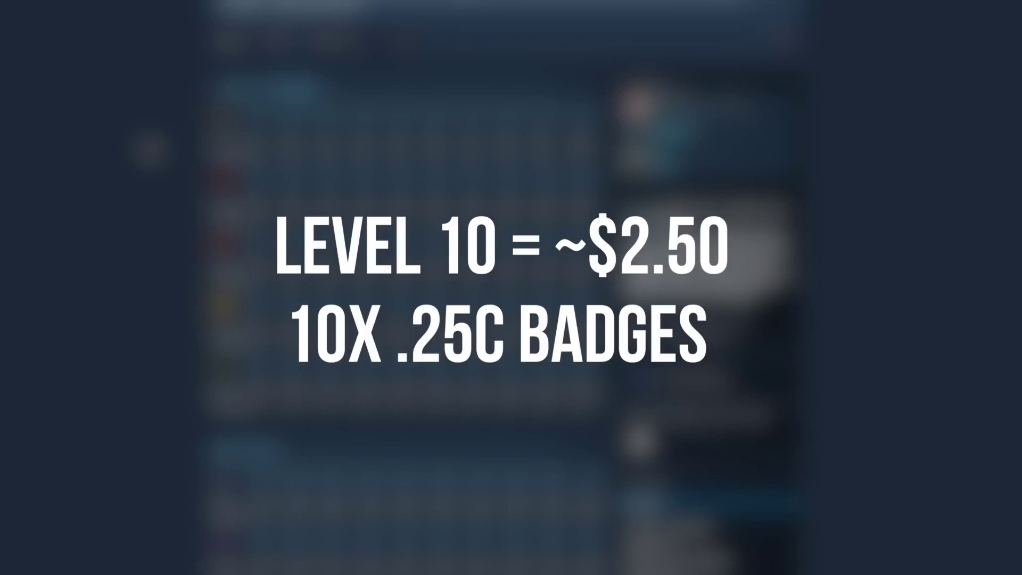
Examine the XP per level for levels 11-20 in the Steam XP table, and review the tables for the higher levels
scroll(188, 160, "down", 1)
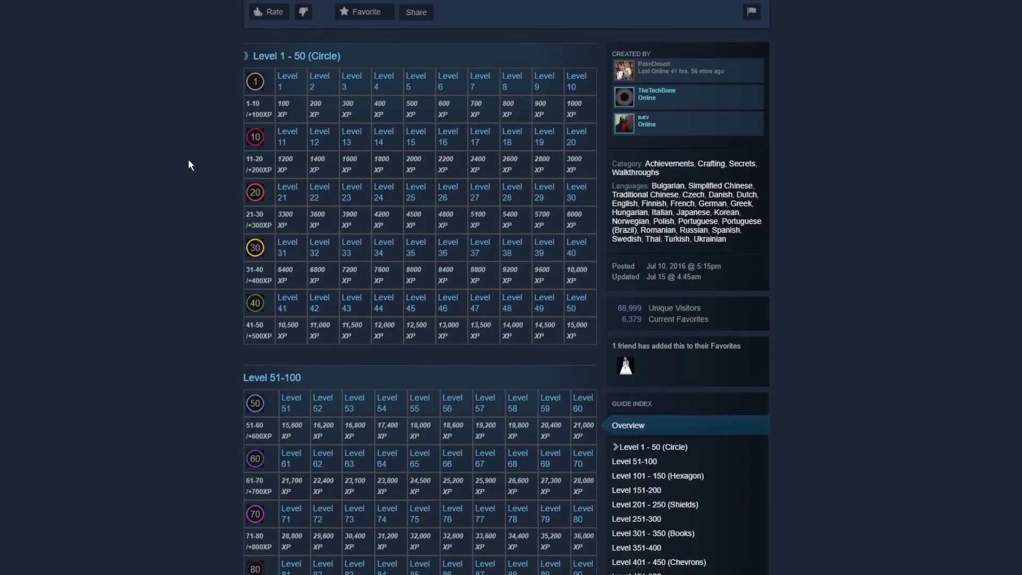
left_click_drag(273, 167, 259, 170)
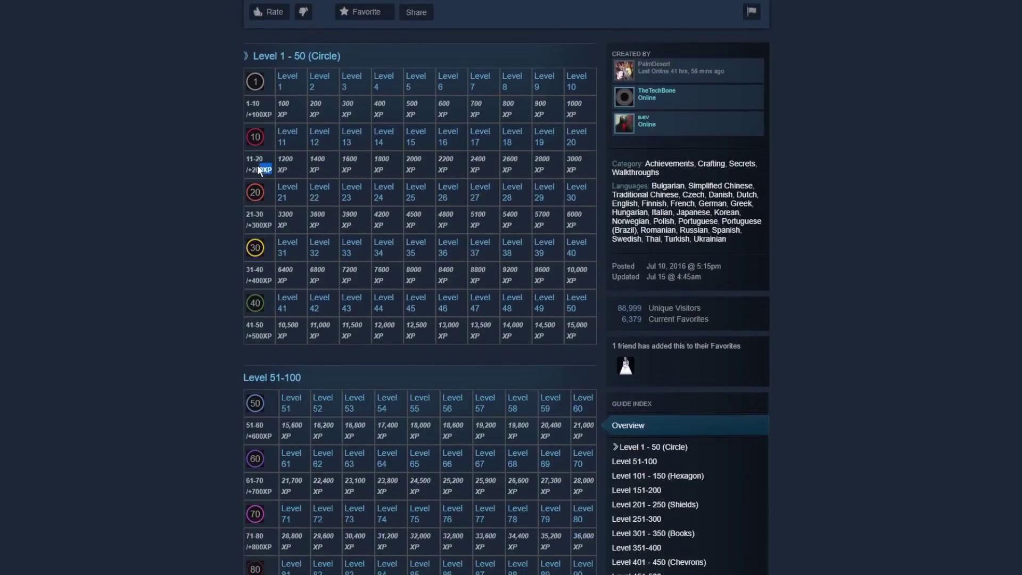
left_click(209, 174)
scroll(207, 313, "down", 18)
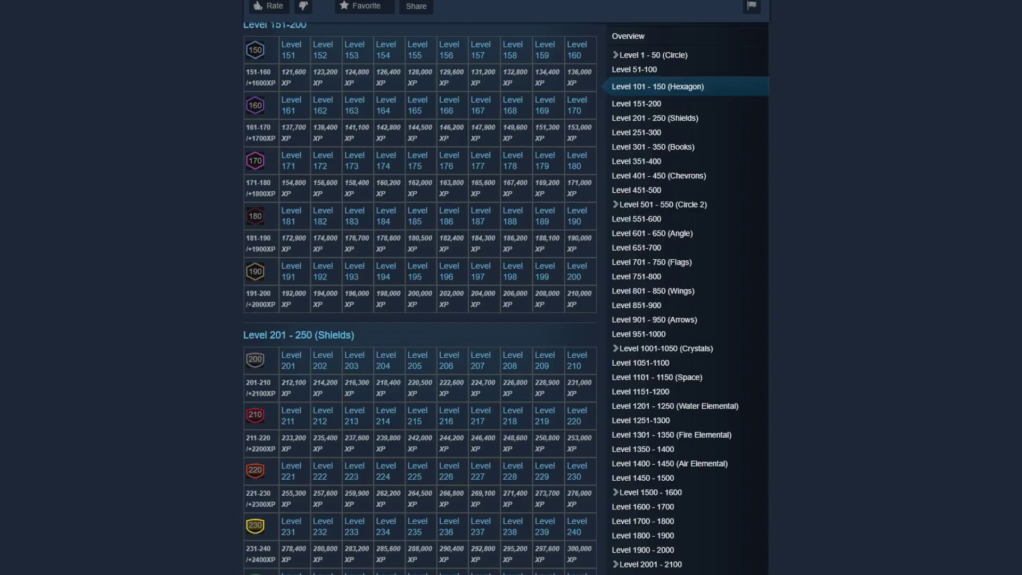
scroll(258, 236, "down", 20)
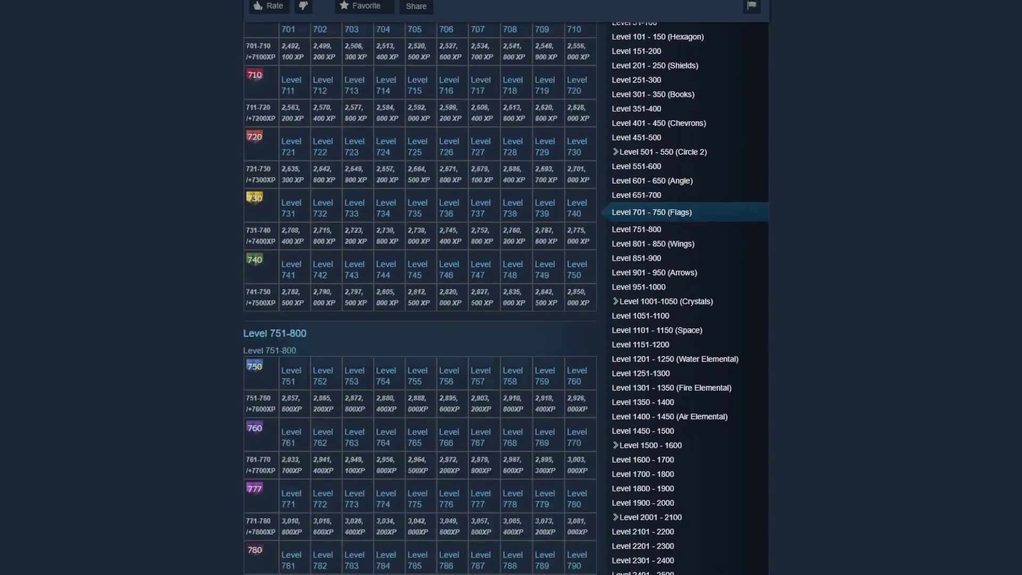
scroll(258, 236, "down", 20)
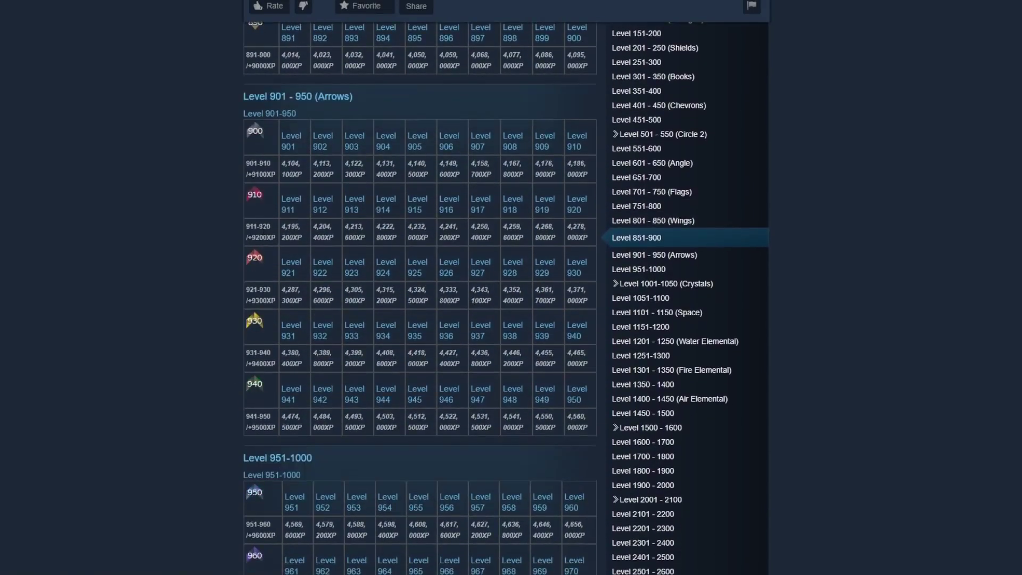
scroll(264, 234, "down", 6)
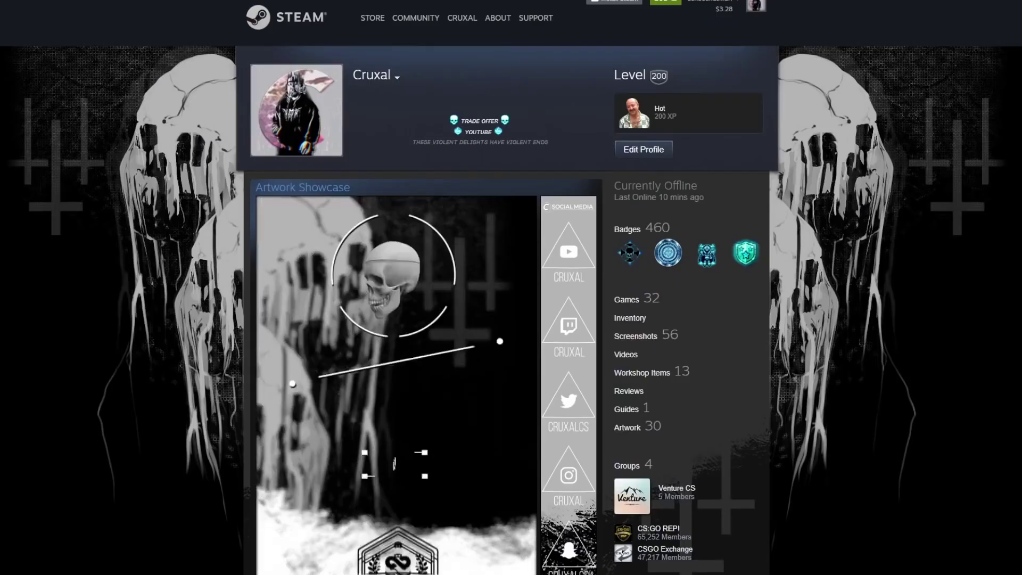
Look through the level 200 Steam profile and its artwork, screenshot, item, achievement, badge and workshop showcases
scroll(511, 287, "down", 4)
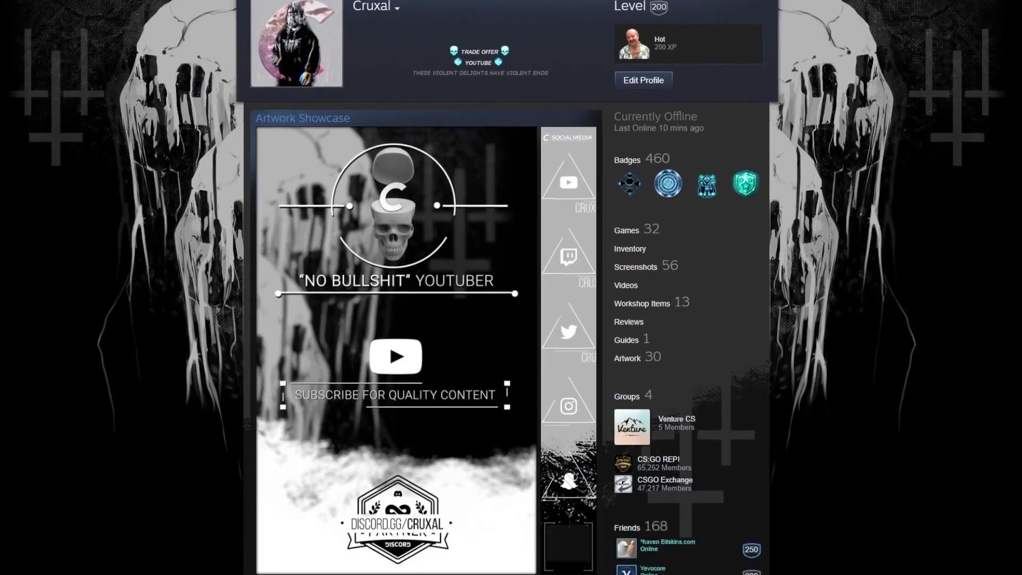
scroll(511, 287, "down", 5)
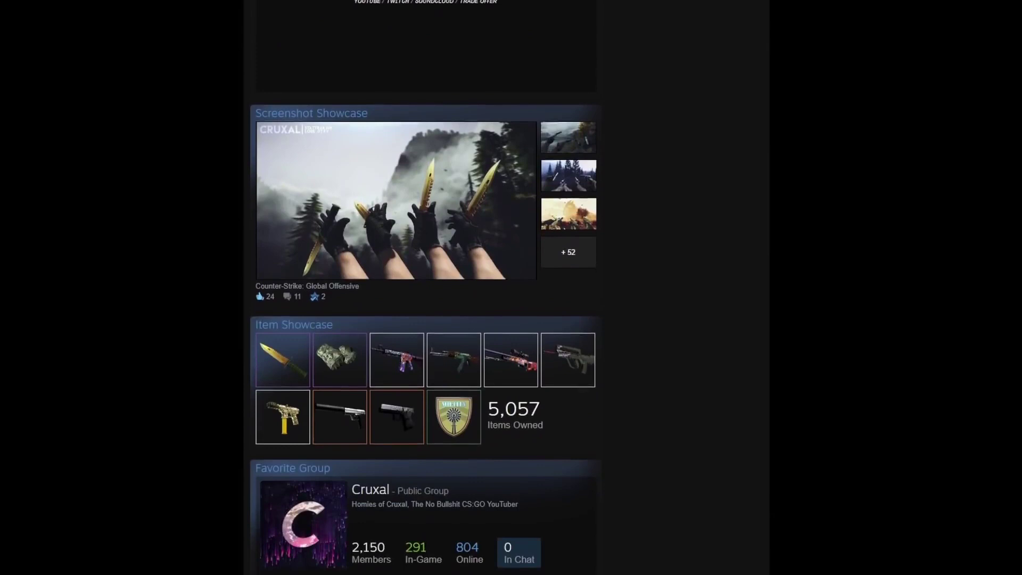
scroll(511, 288, "down", 5)
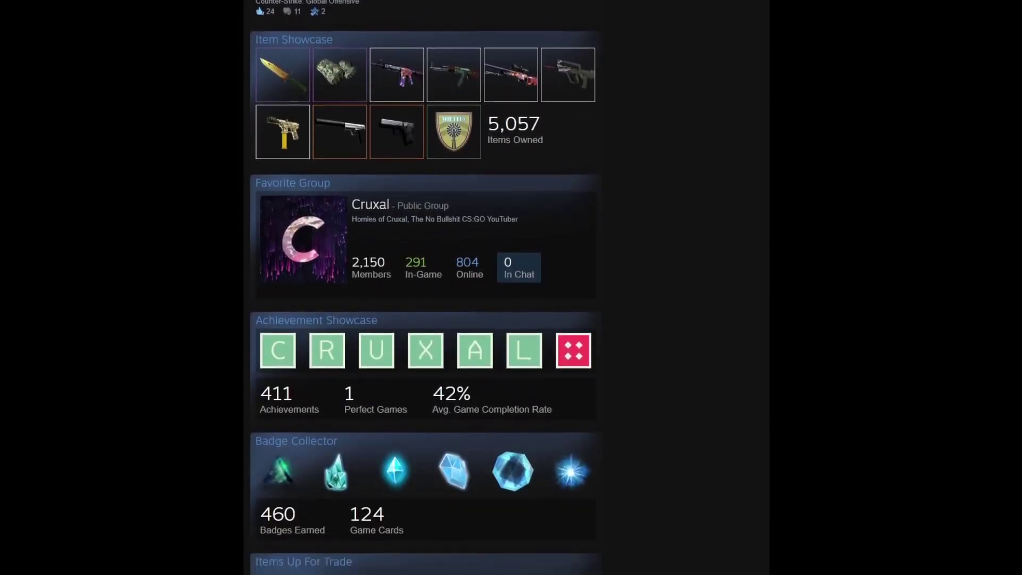
scroll(511, 287, "down", 5)
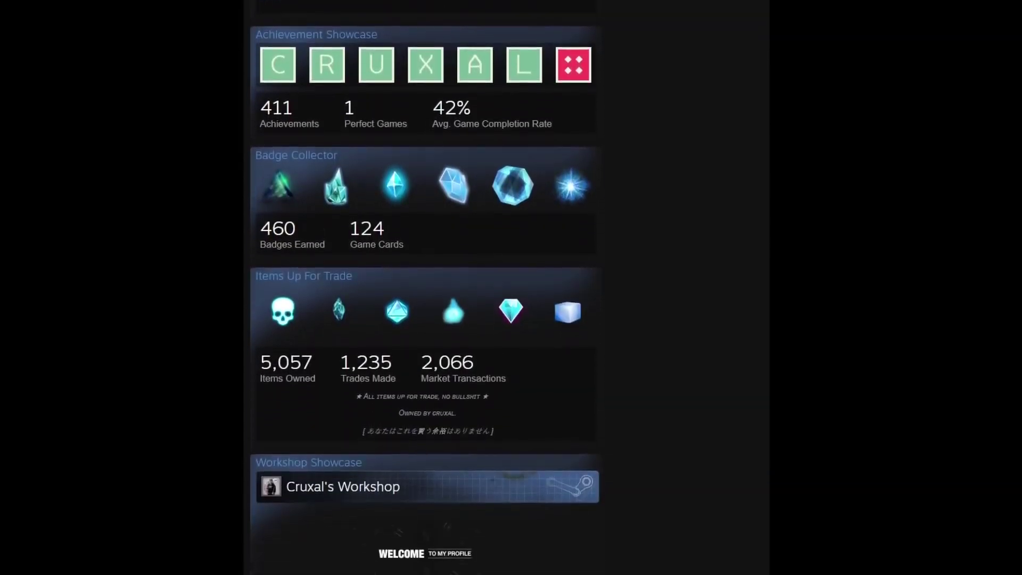
scroll(511, 287, "down", 5)
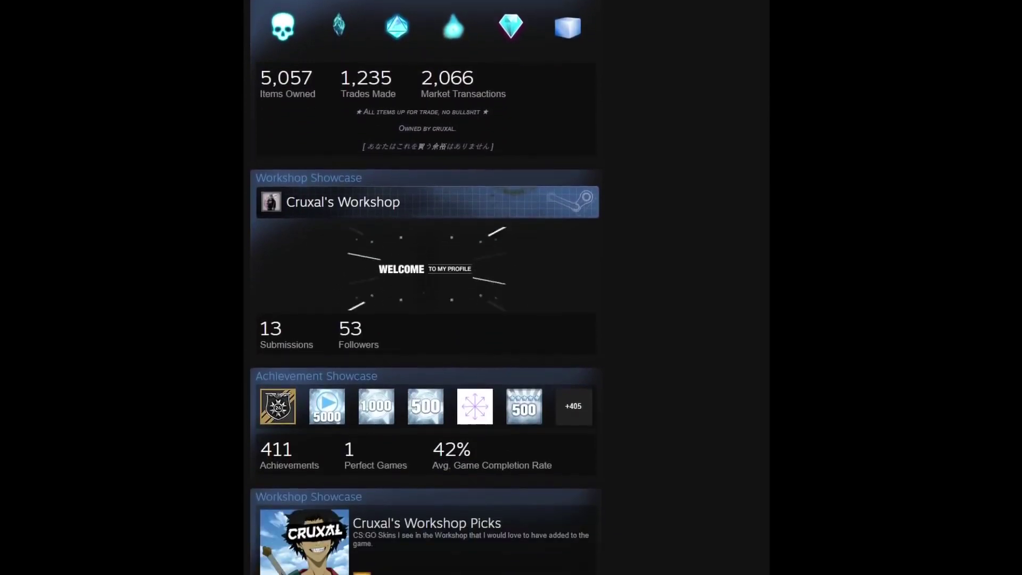
scroll(423, 288, "down", 3)
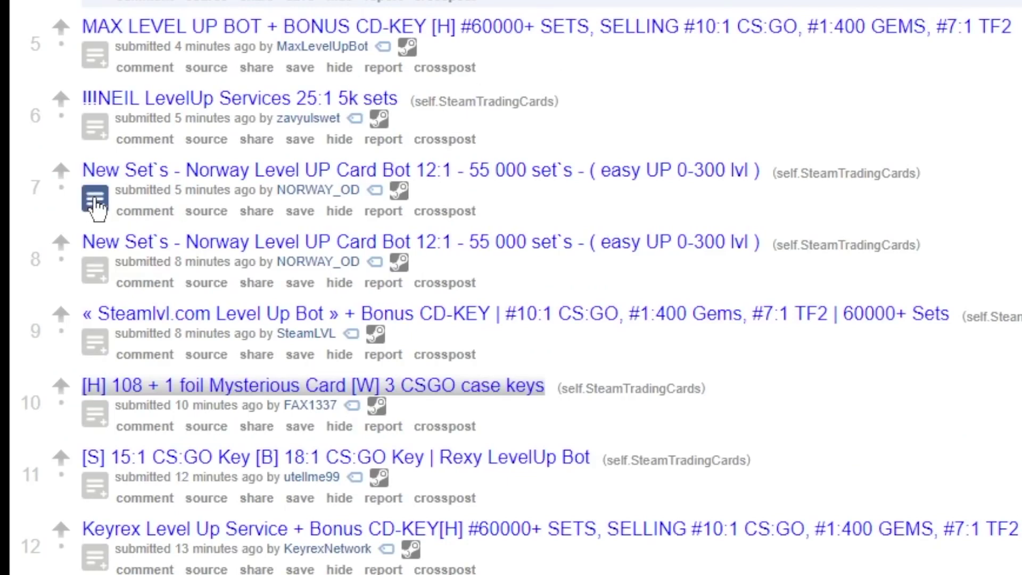
Expand the Norway Level UP Card Bot 12:1 post, open the bot's Steam profile and send it a friend invite
left_click(96, 202)
left_click(433, 276)
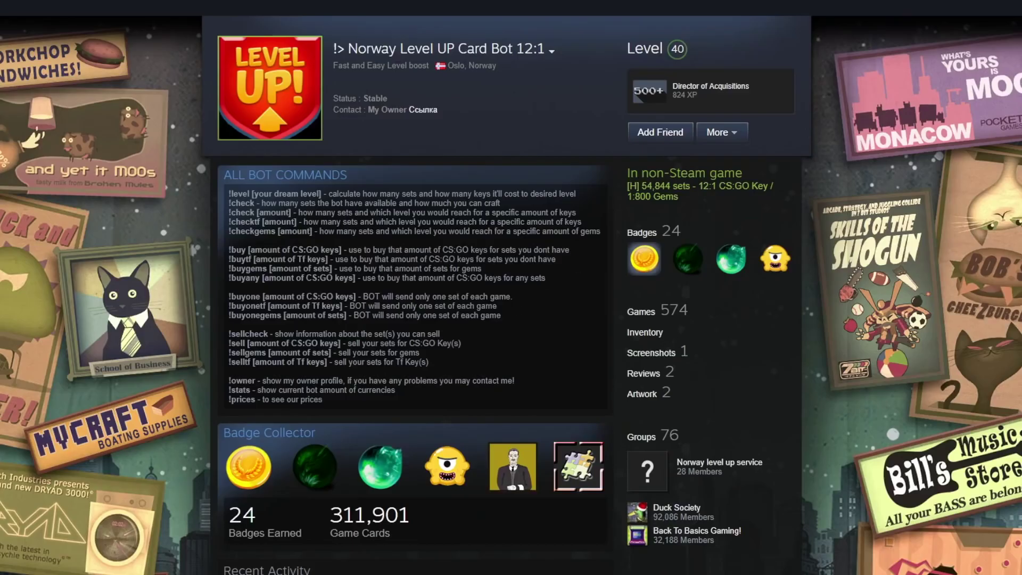
left_click(665, 134)
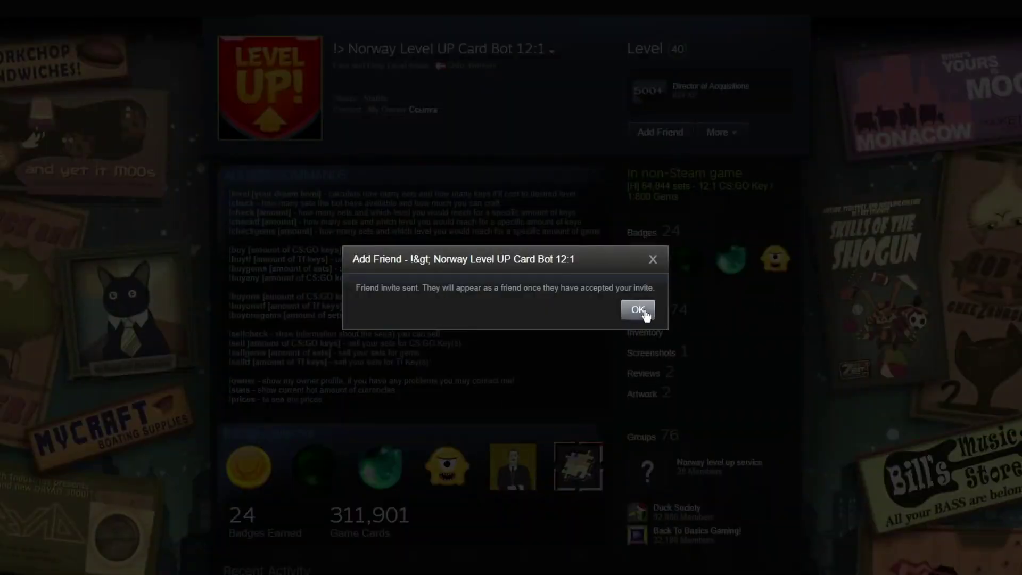
left_click(644, 312)
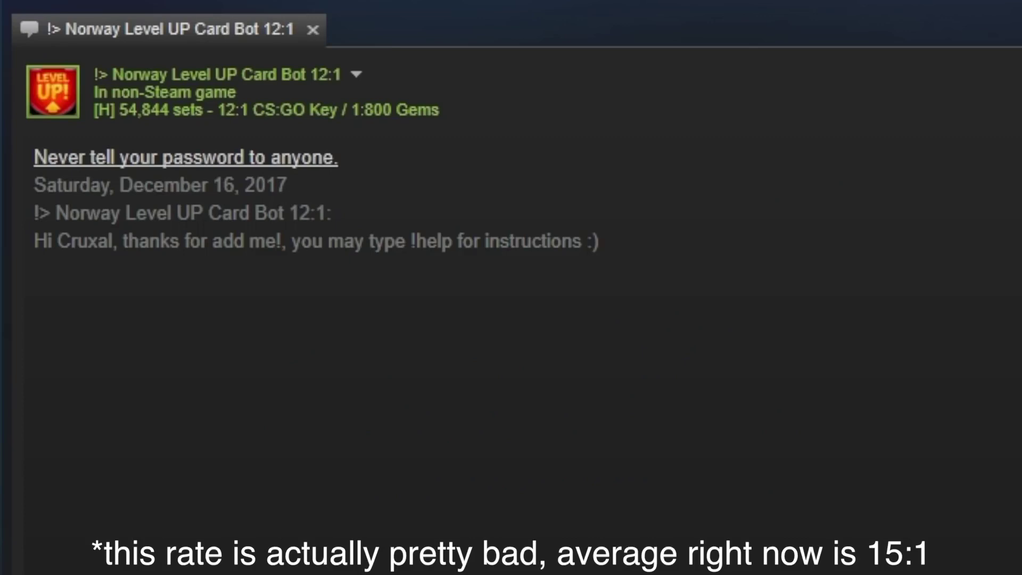
Query the bot's available card sets with !check and order one CS:GO key's worth of sets with !buy 1
key("Return")
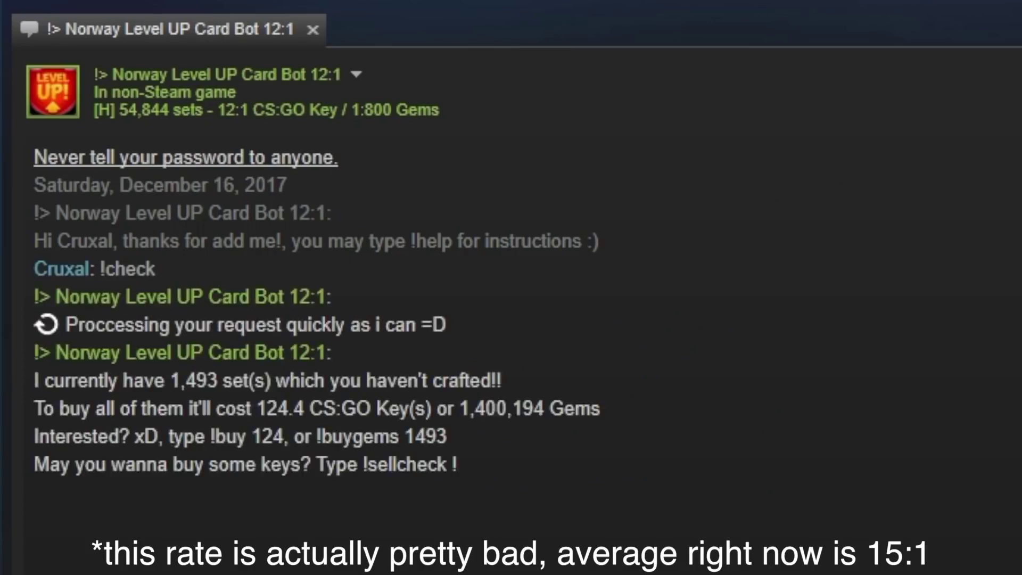
left_click_drag(527, 470, 23, 391)
key("Return")
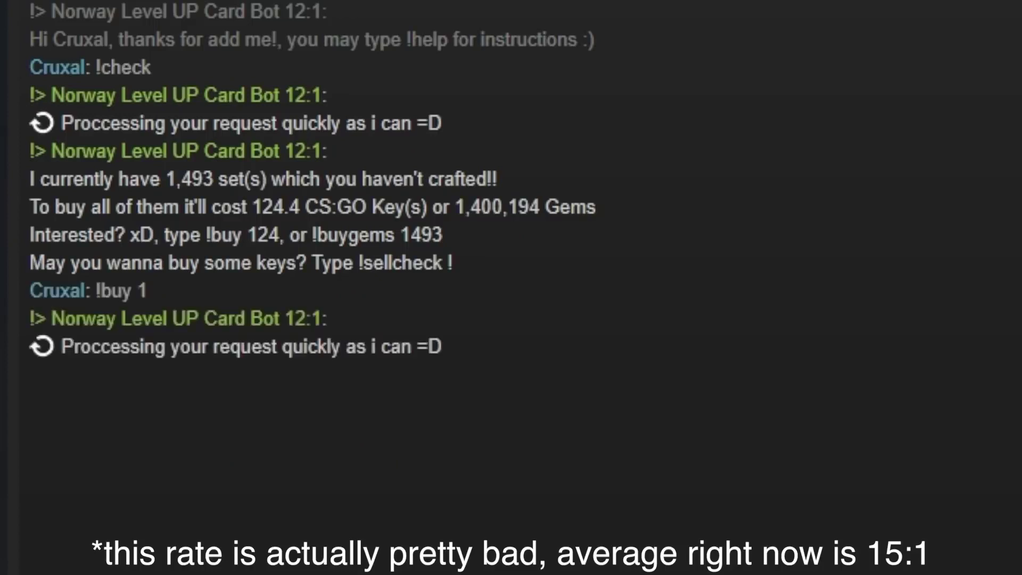
Review the bot commands in the chat and the trading cards offered in the bot's incoming trade offer
left_click_drag(170, 264, 106, 265)
left_click(142, 293)
left_click_drag(153, 292, 91, 291)
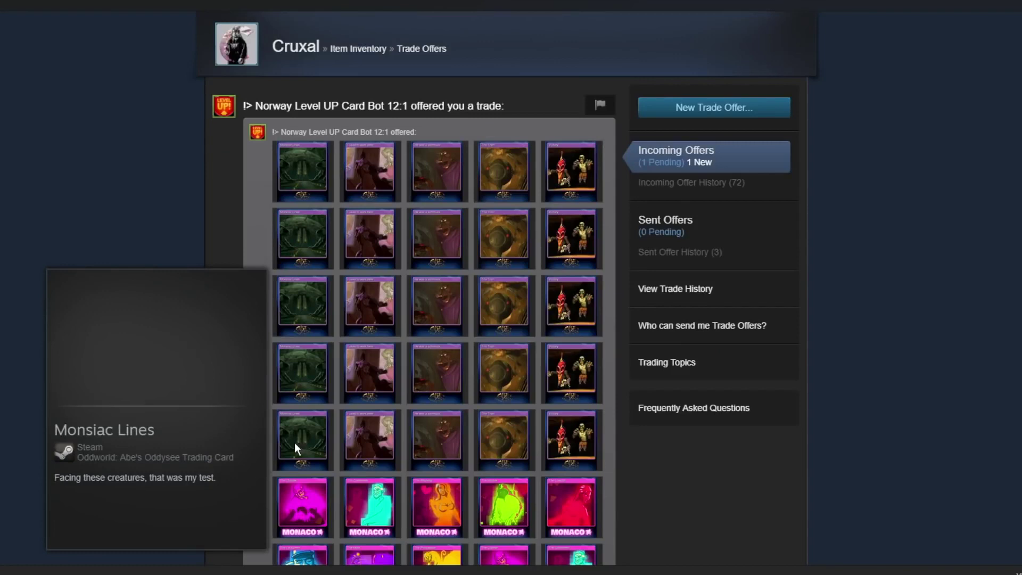
scroll(294, 446, "down", 7)
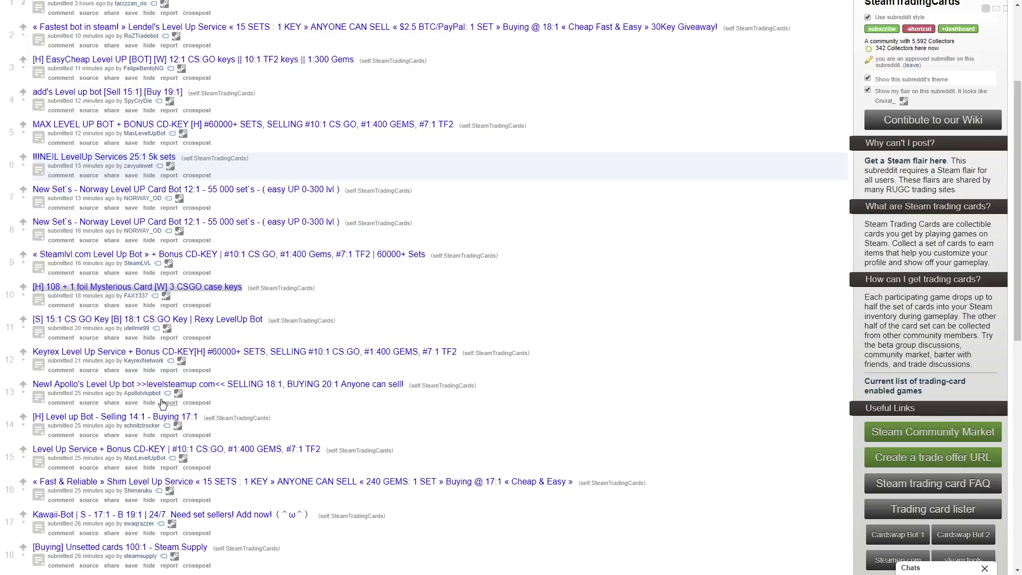
Browse the level-up bot posts on the SteamTradingCards subreddit and preview the NEIL LevelUp Services 25:1 post
scroll(163, 362, "down", 2)
scroll(162, 362, "up", 3)
scroll(162, 362, "up", 1)
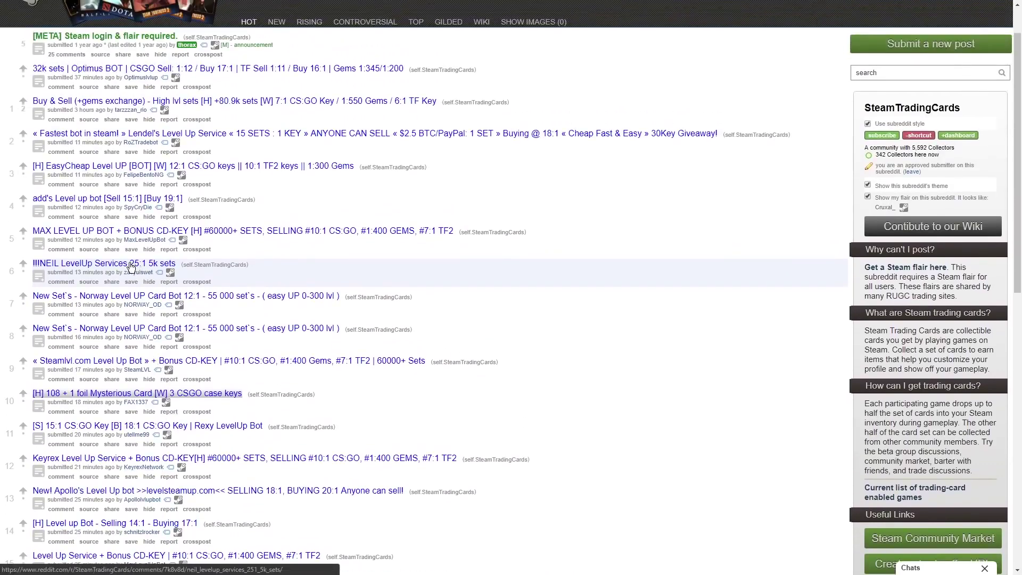
left_click(39, 276)
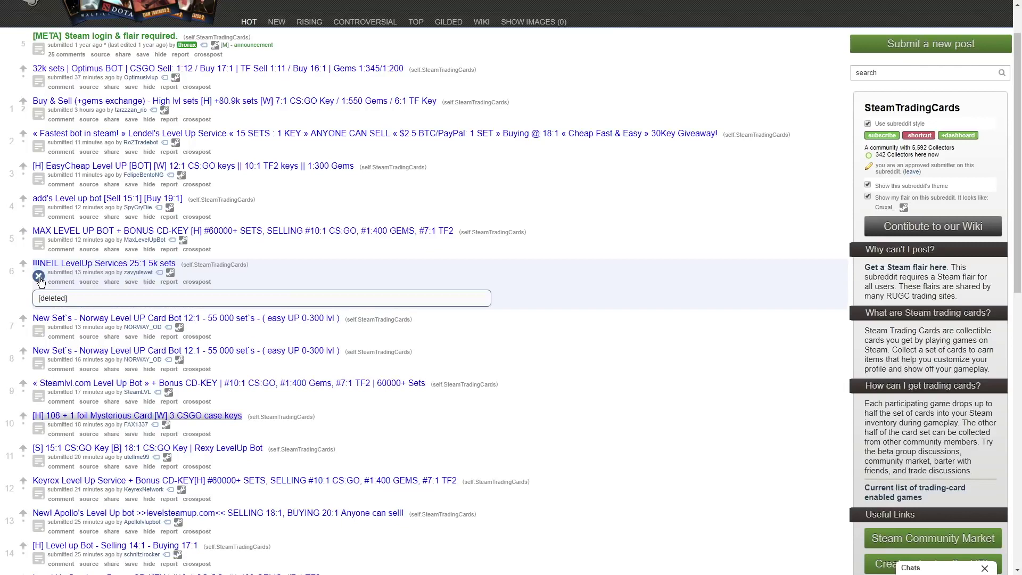
left_click(40, 277)
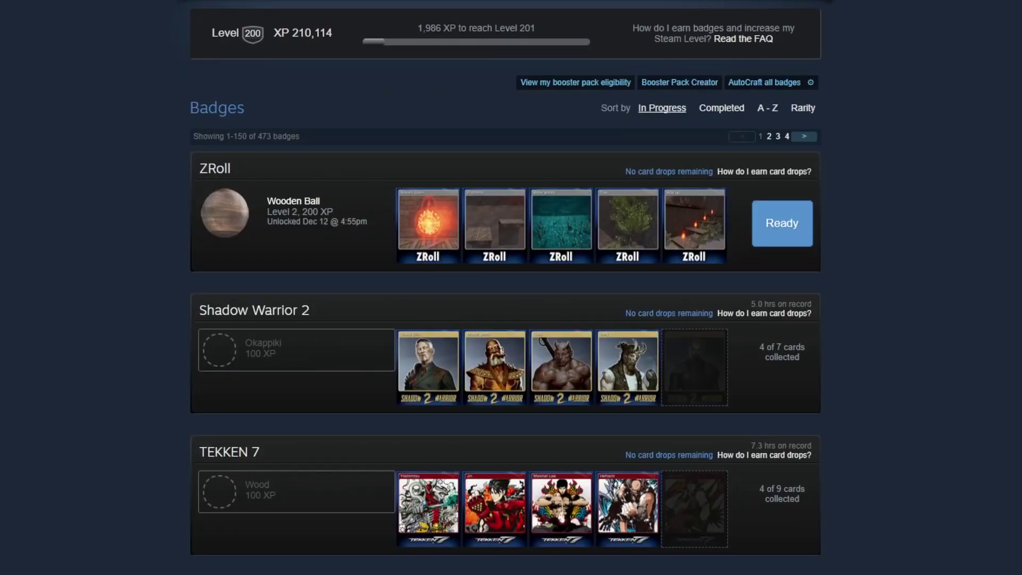
Inspect the ZRoll badge's crafting page, return to the Badges overview and look through the badges in progress
left_click(300, 167)
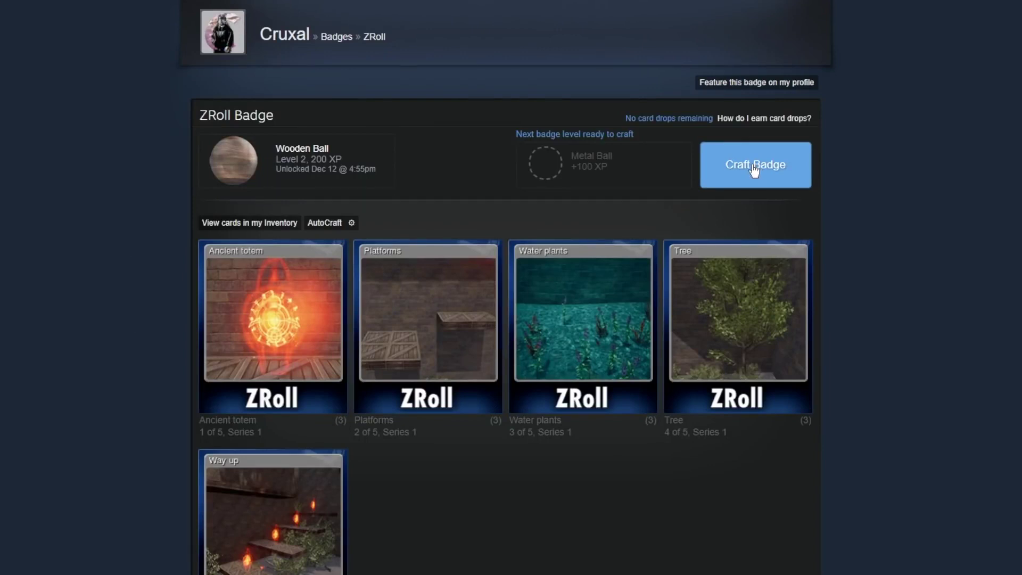
left_click(336, 37)
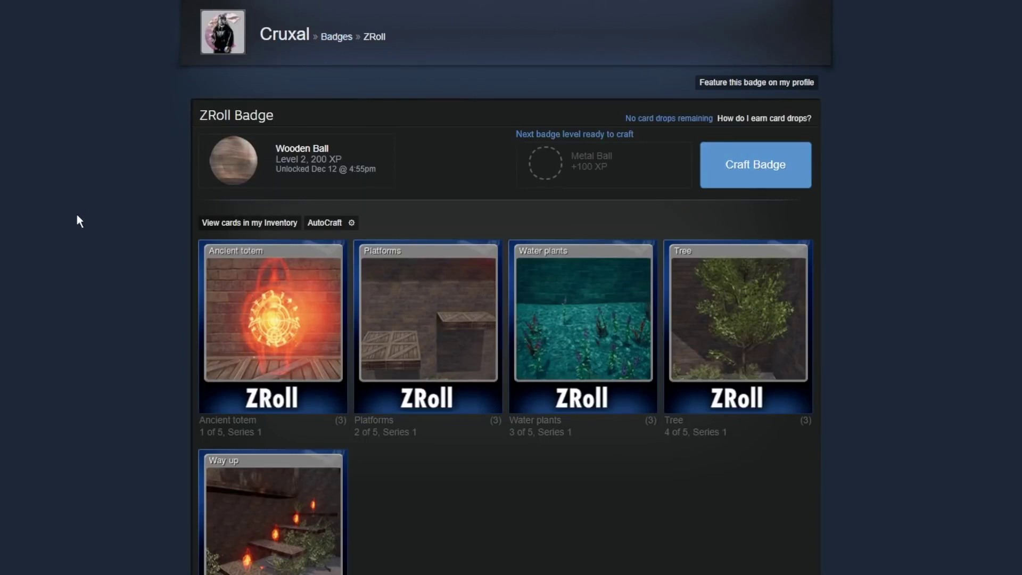
scroll(359, 306, "down", 2)
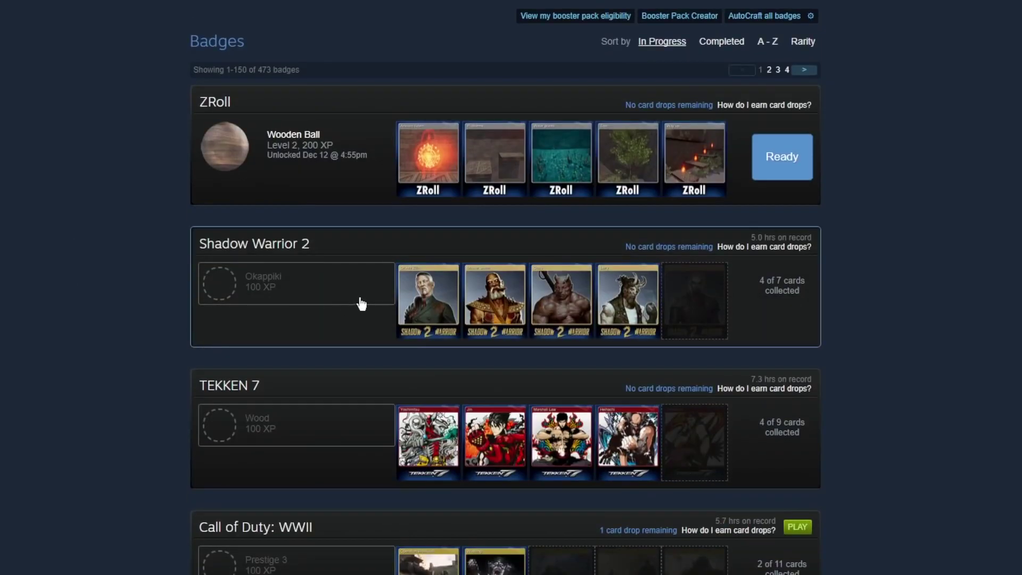
scroll(940, 251, "up", 3)
scroll(940, 251, "down", 2)
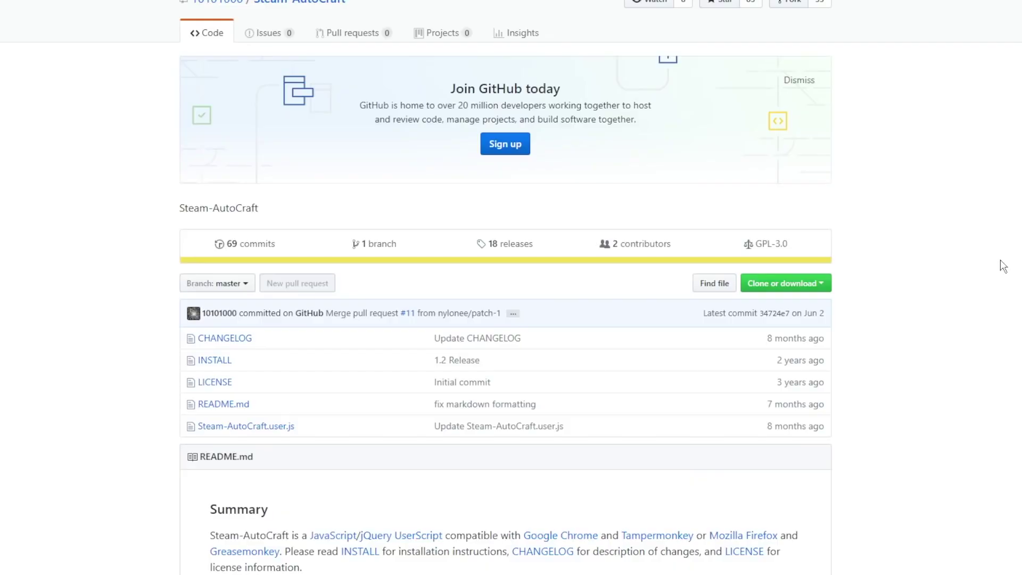
Read the Steam-AutoCraft README on GitHub and inspect the script's settings, including the badge crafting limit, from the Steam Badges page
scroll(1000, 261, "down", 6)
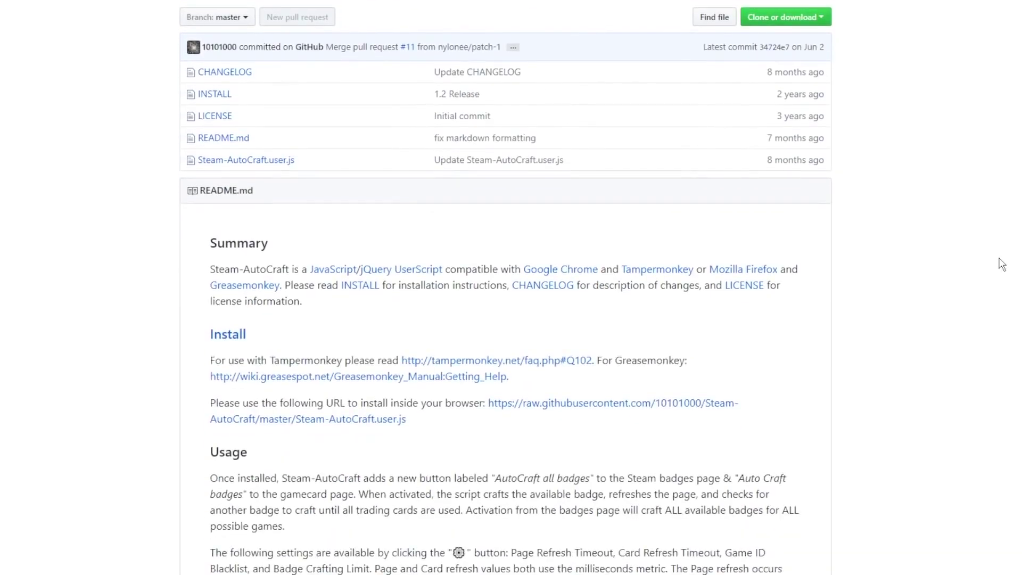
scroll(1001, 264, "down", 1)
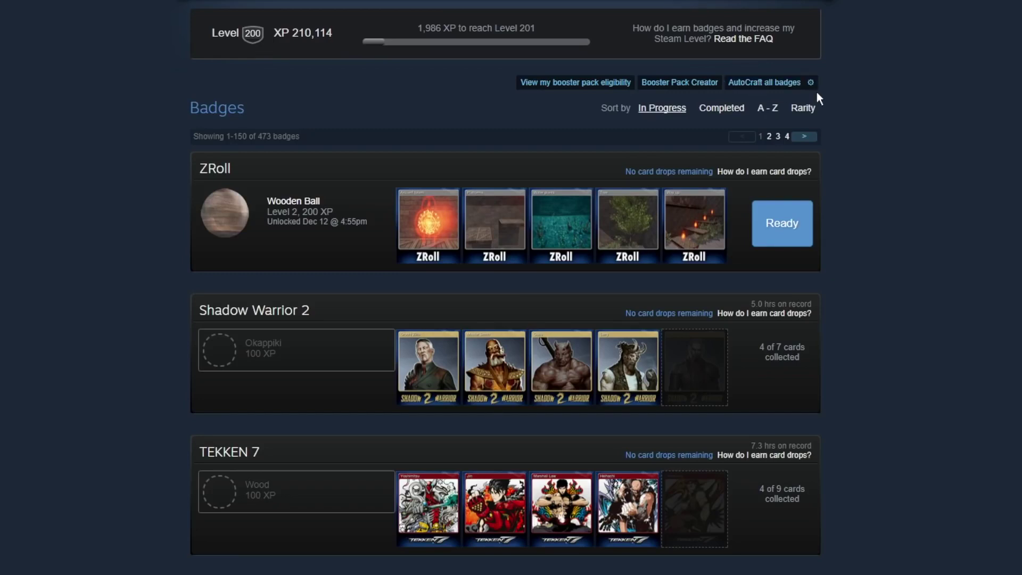
left_click(810, 83)
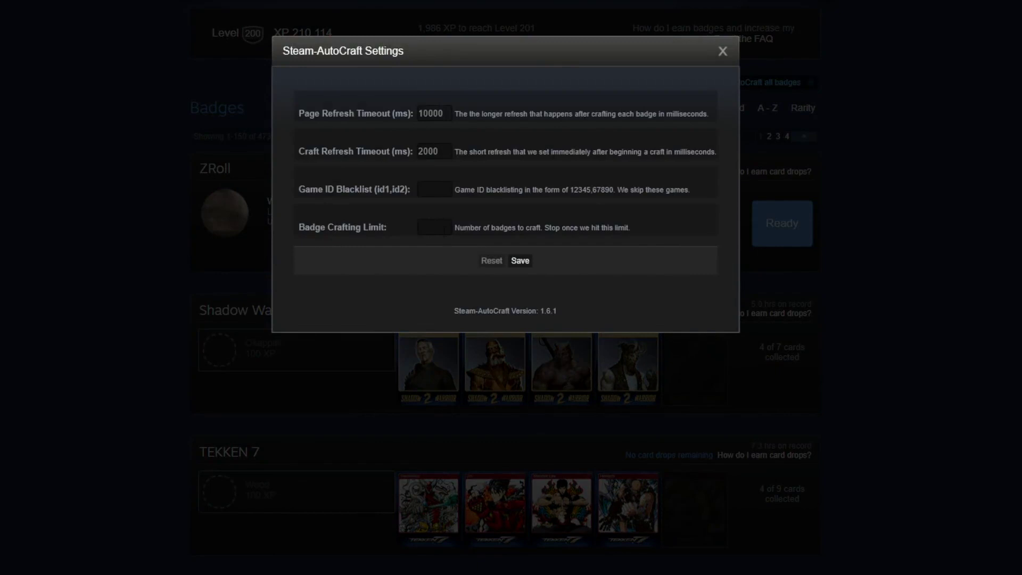
left_click(445, 230)
left_click(722, 52)
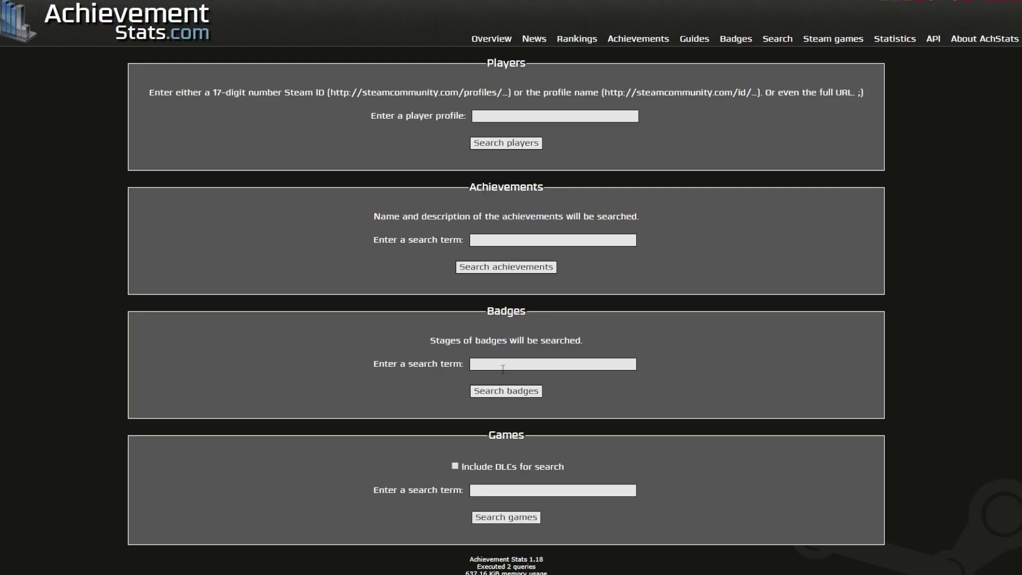
Search the badges on AchievementStats.com for "poop" and look through the matching badge stages
left_click(553, 362)
scroll(827, 335, "down", 1)
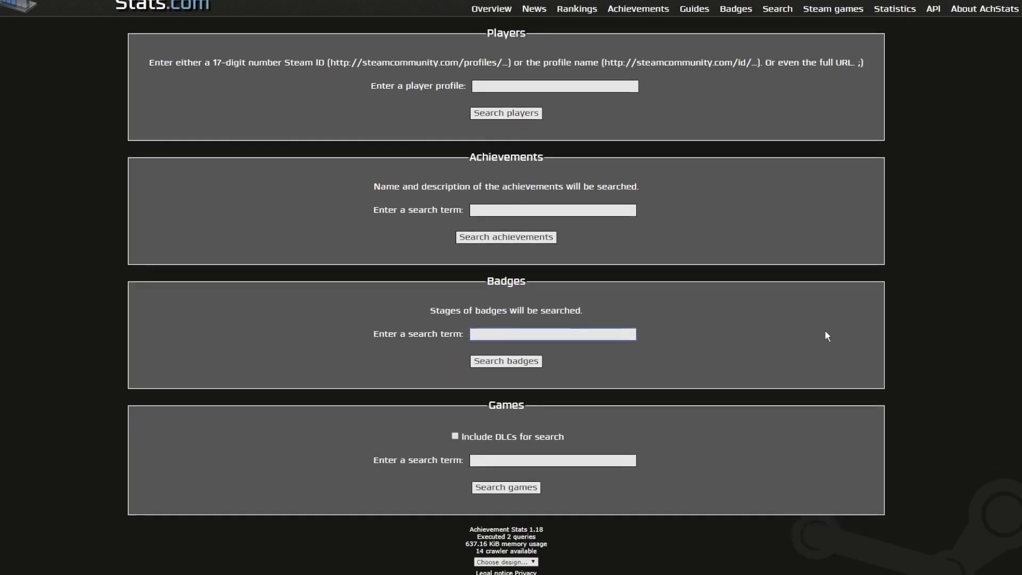
type("poop")
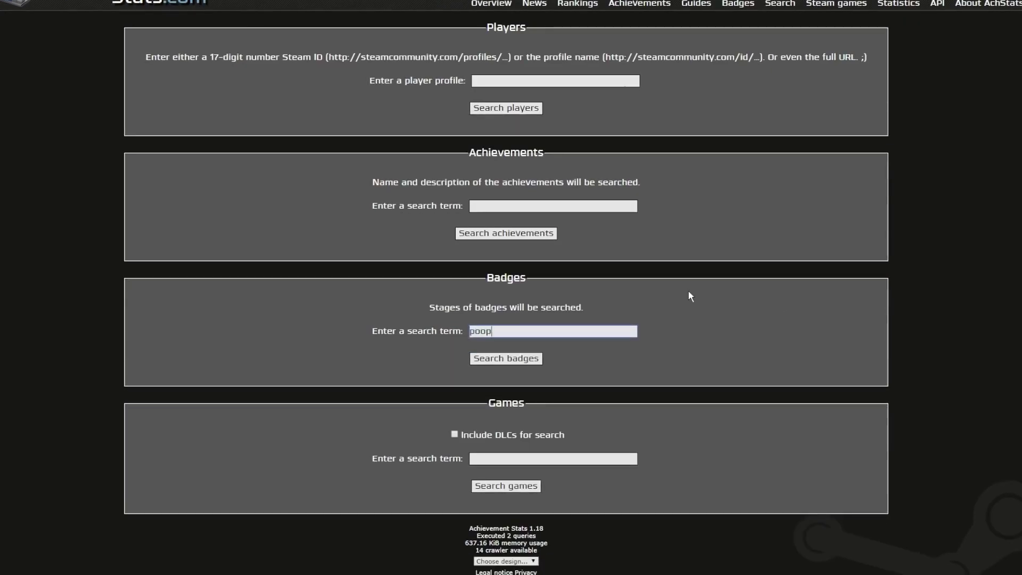
left_click(500, 358)
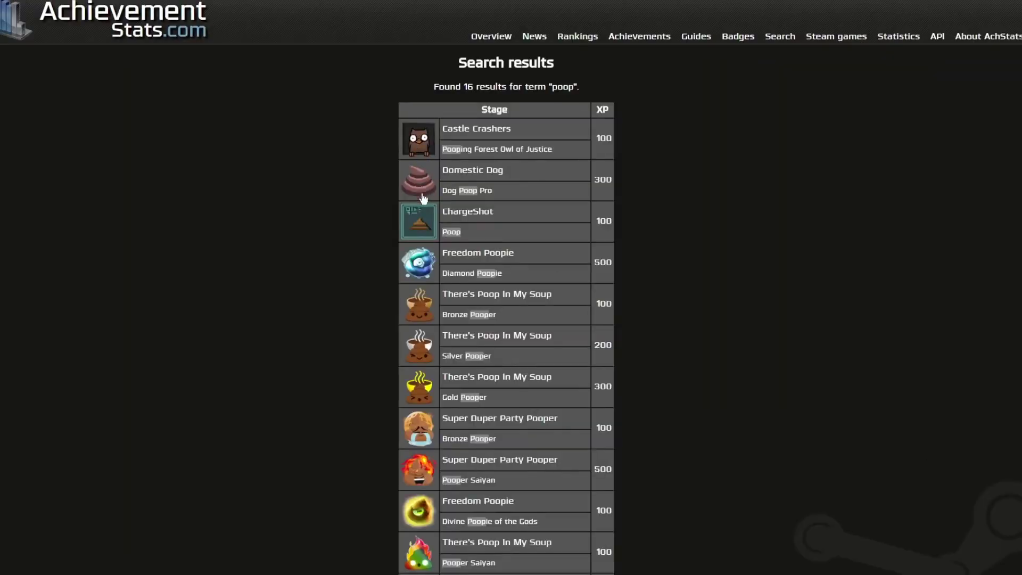
scroll(431, 239, "down", 3)
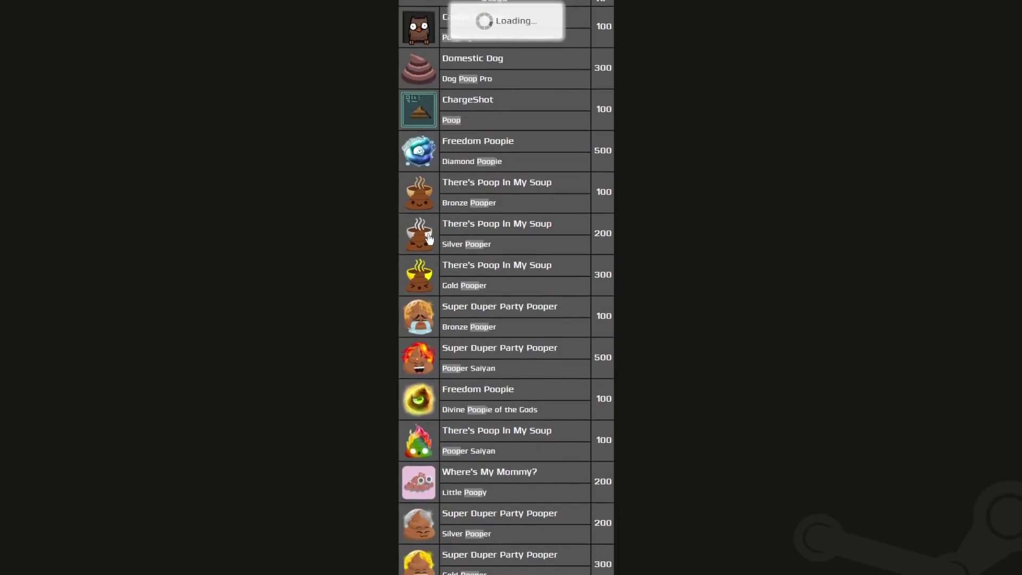
scroll(657, 255, "down", 2)
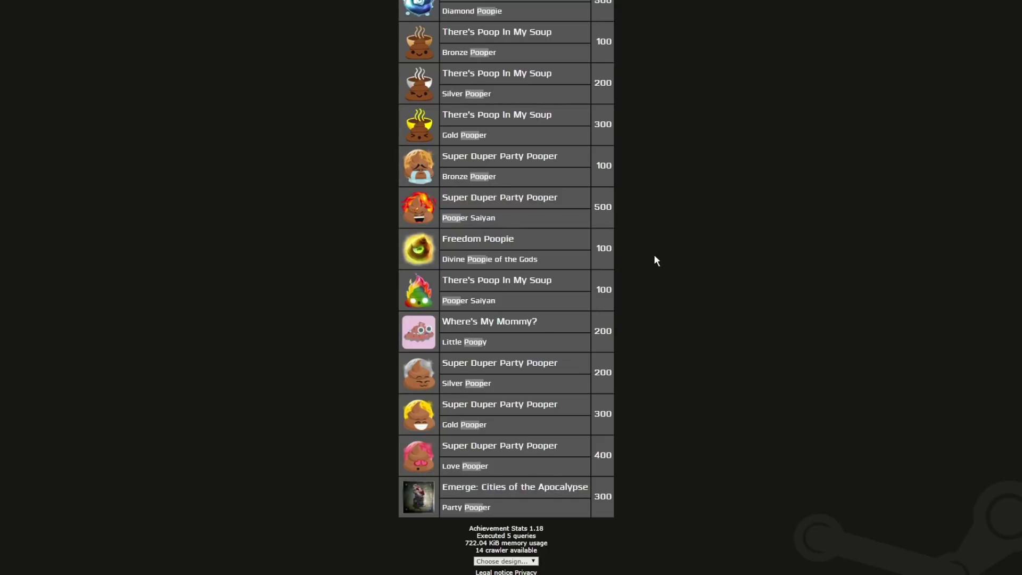
scroll(653, 254, "up", 5)
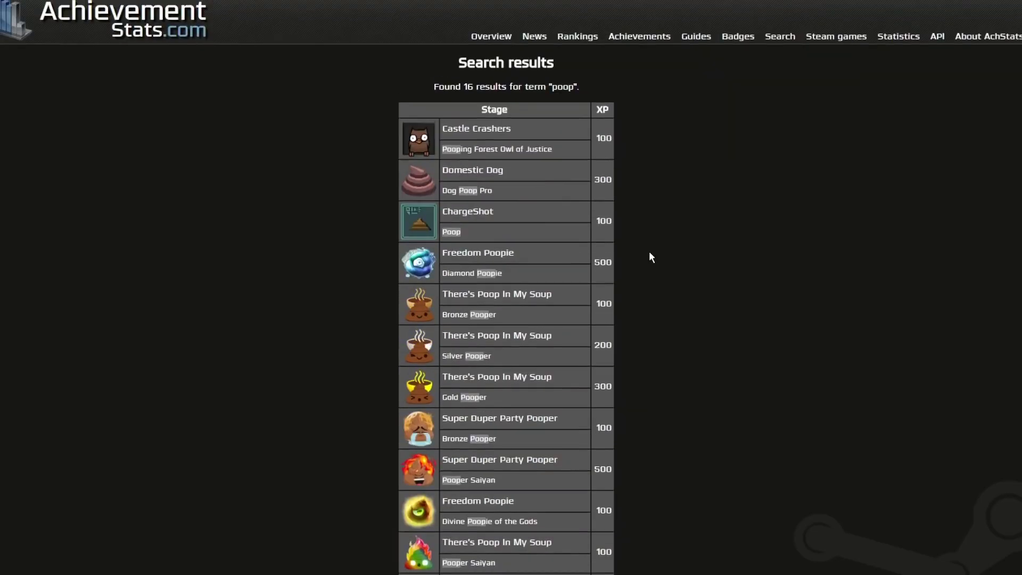